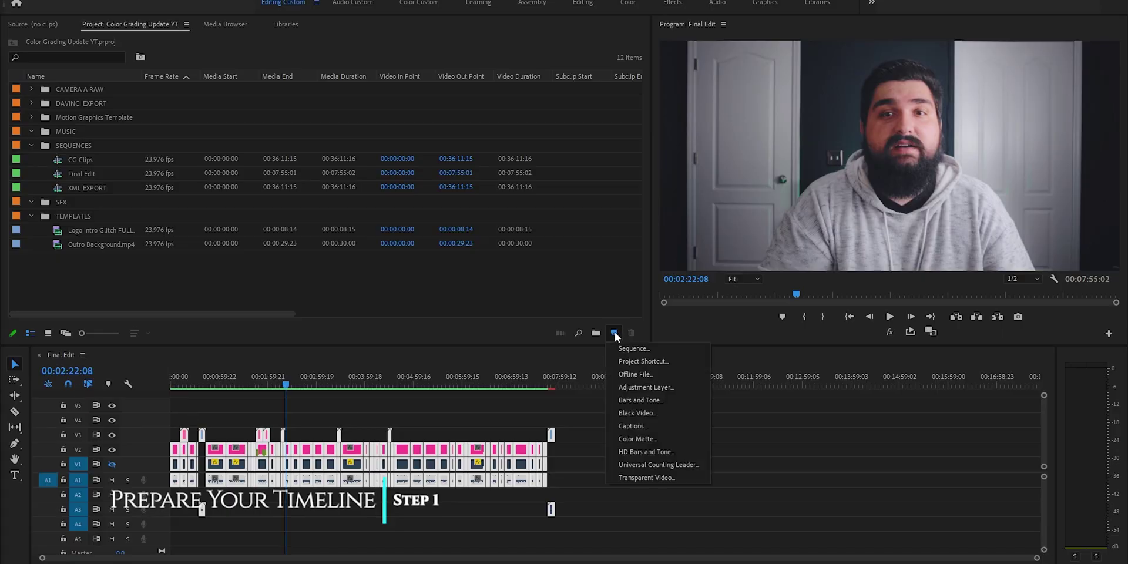
Step: Create the XML EXPORT 1 sequence and marquee-select all clips in the Final Edit timeline
{"action": "left_click", "coordinate": [633, 349]}
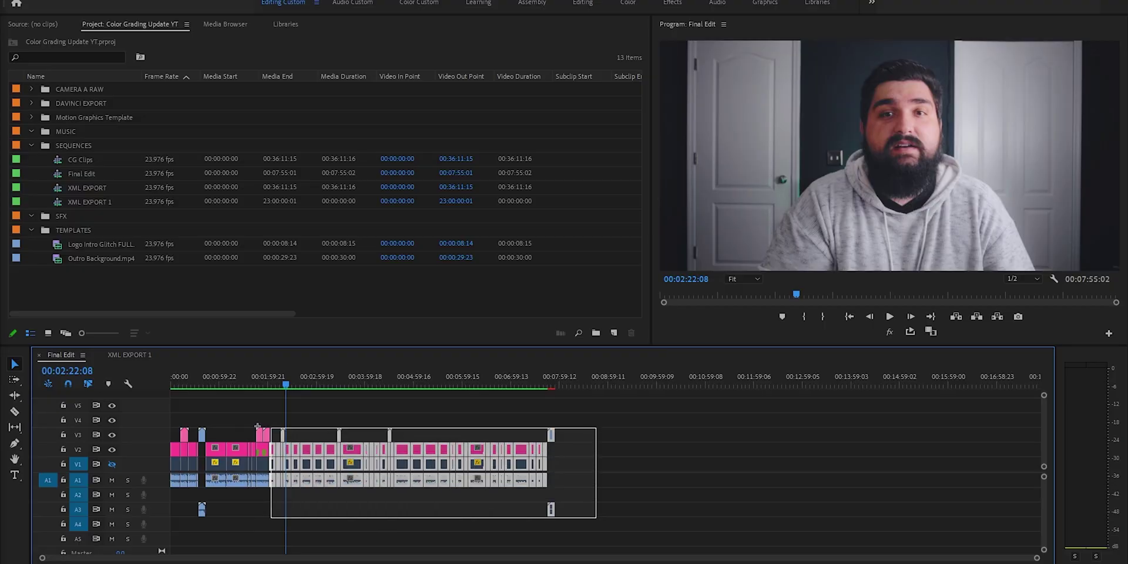
{"action": "left_click_drag", "start_coordinate": [258, 426], "coordinate": [194, 448]}
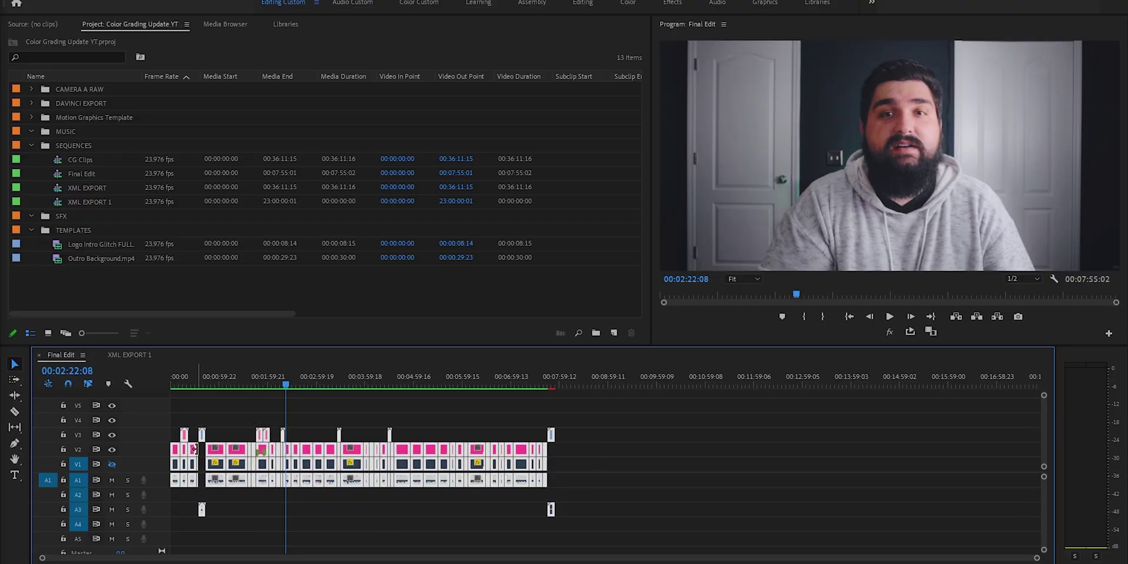
Step: Paste the Final Edit clips into XML EXPORT 1, grouped and shifted down one track
{"action": "left_click", "coordinate": [129, 355]}
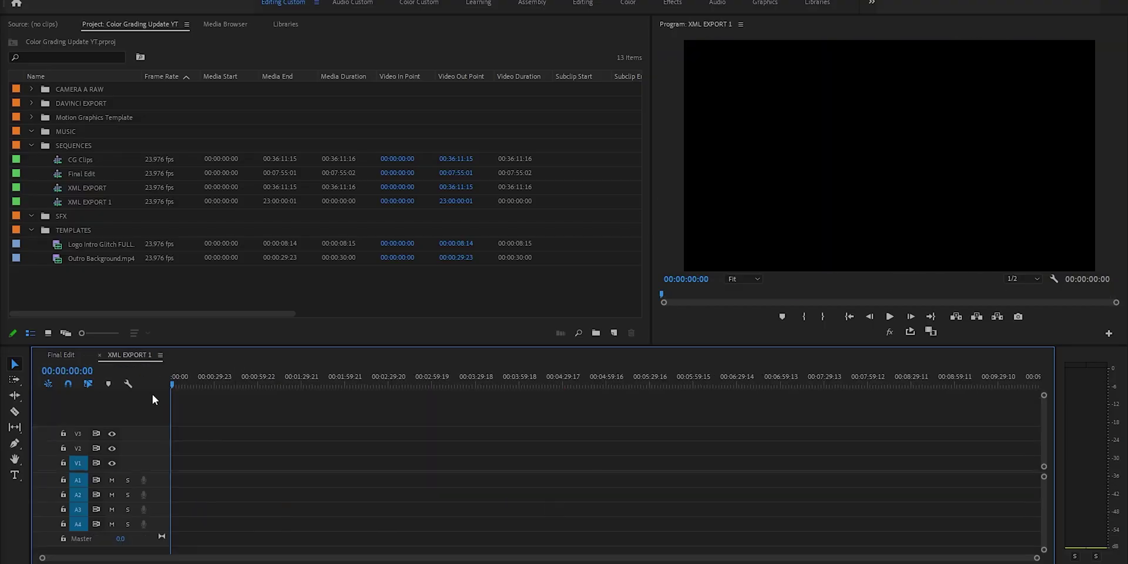
{"action": "key", "text": "ctrl+v"}
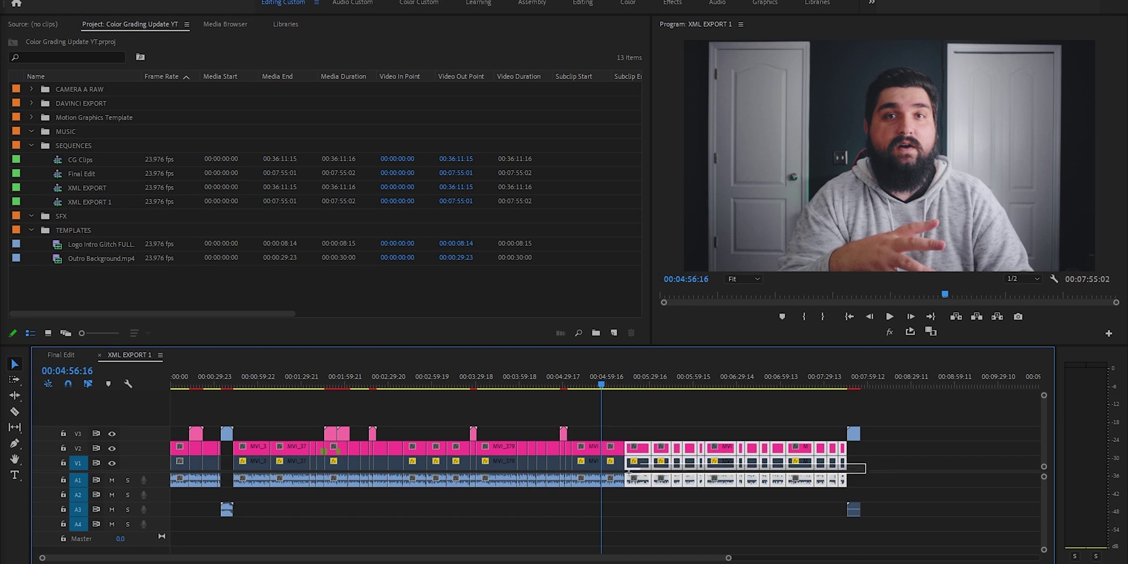
{"action": "right_click", "coordinate": [306, 455]}
{"action": "left_click", "coordinate": [335, 199]}
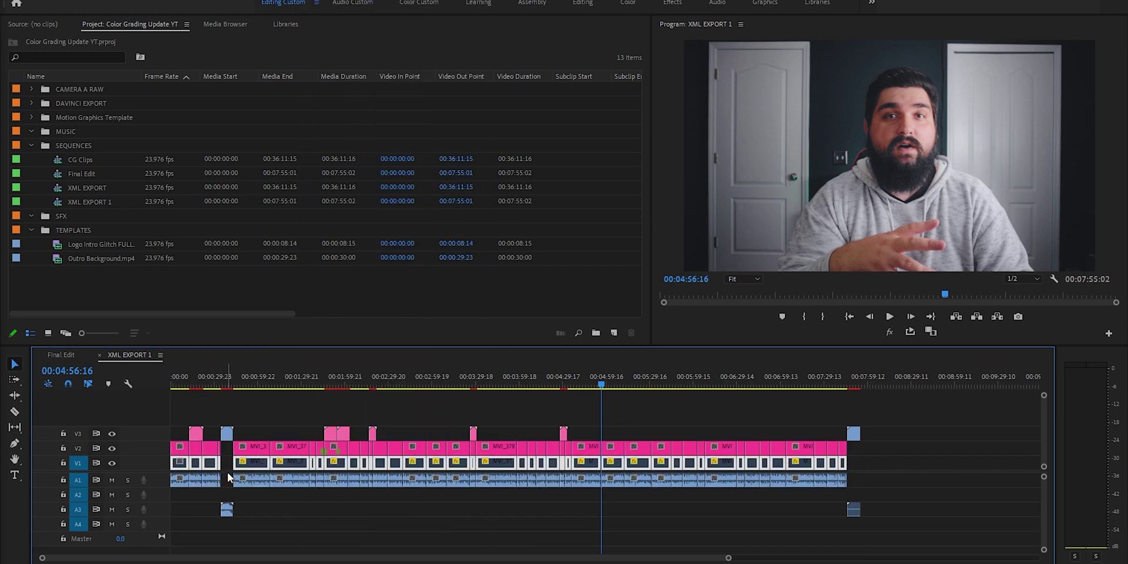
{"action": "key", "text": "alt+Down"}
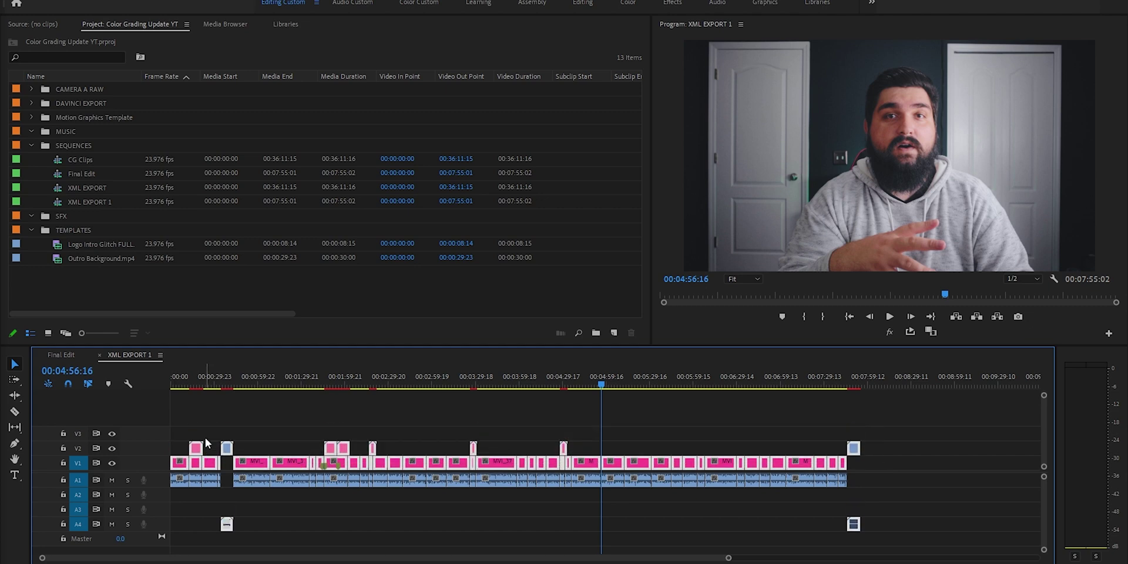
{"action": "left_click", "coordinate": [208, 435]}
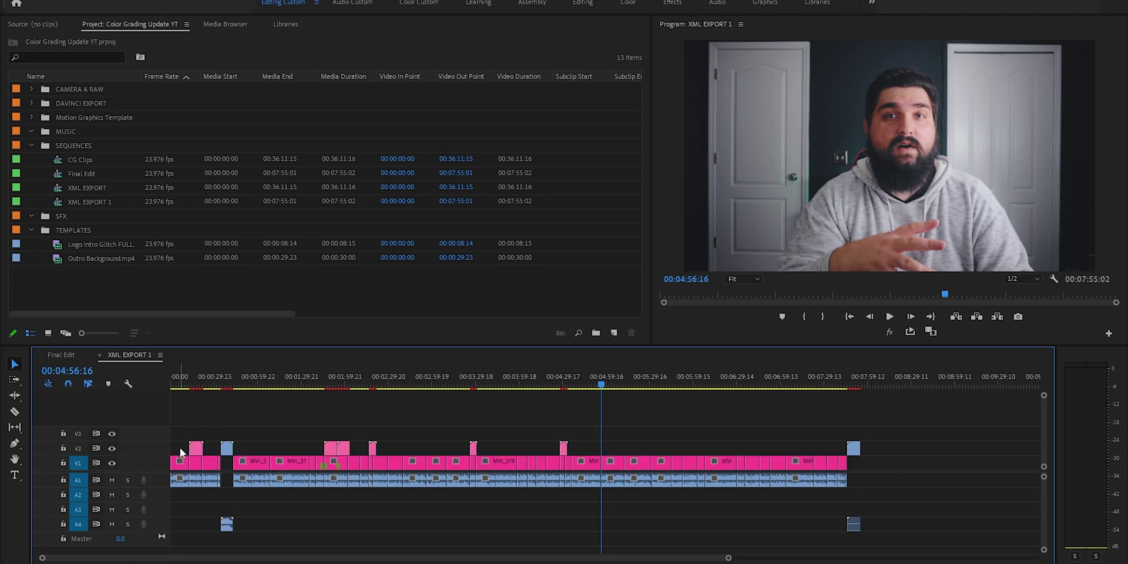
Step: Delete the leftover V2, A4 and A1 audio clips, leaving only video on V1
{"action": "left_click", "coordinate": [564, 448]}
{"action": "key", "text": "Delete"}
{"action": "key", "text": "Home"}
{"action": "left_click_drag", "start_coordinate": [857, 483], "coordinate": [497, 500]}
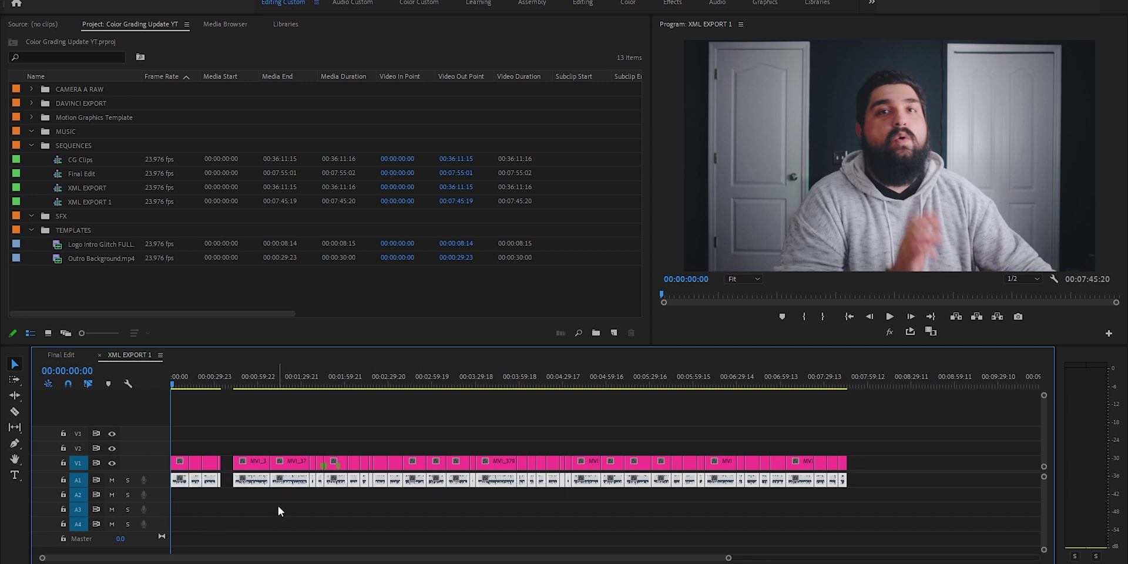
{"action": "key", "text": "Delete"}
{"action": "left_click_drag", "start_coordinate": [212, 382], "coordinate": [693, 383]}
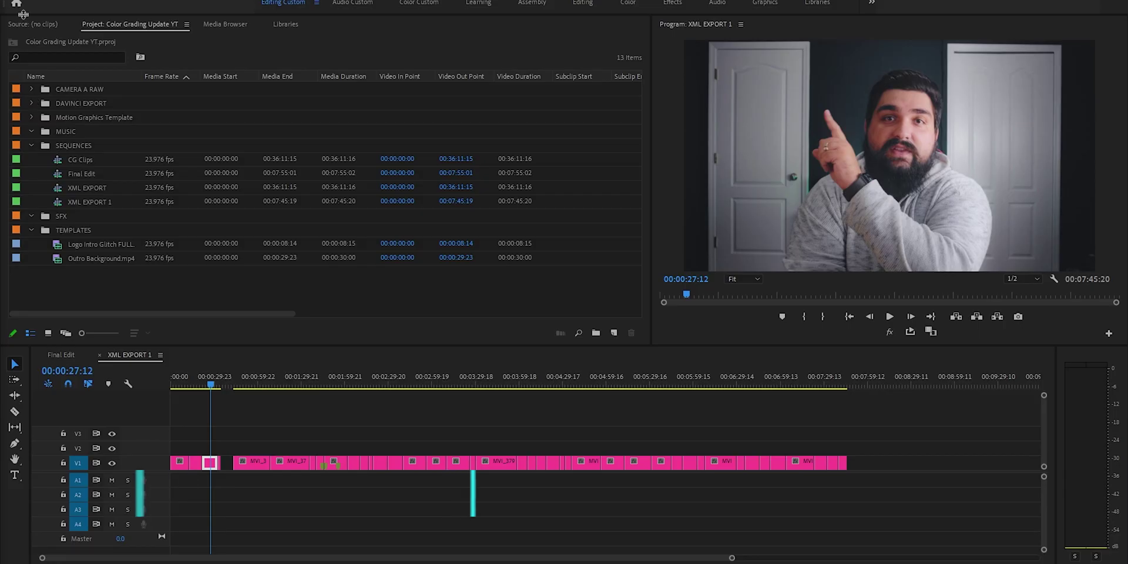
{"action": "left_click", "coordinate": [23, 14]}
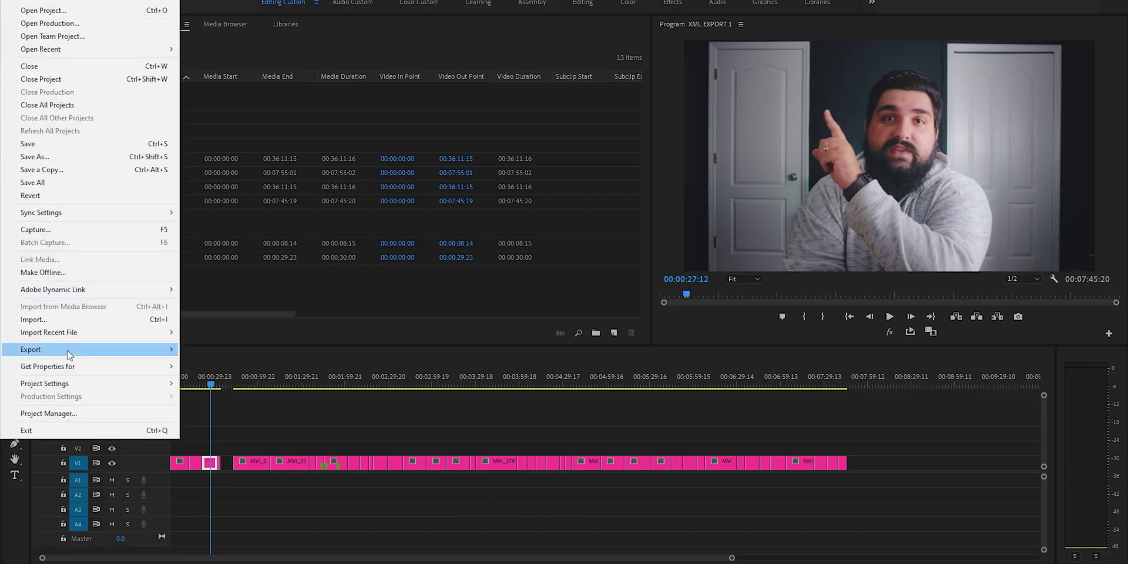
Step: Save XML EXPORT 1 as Final Cut Pro XML in a new 'XML EXPORT 1' folder under 2020-10-12 Color Grading Update
{"action": "mouse_move", "coordinate": [70, 355]}
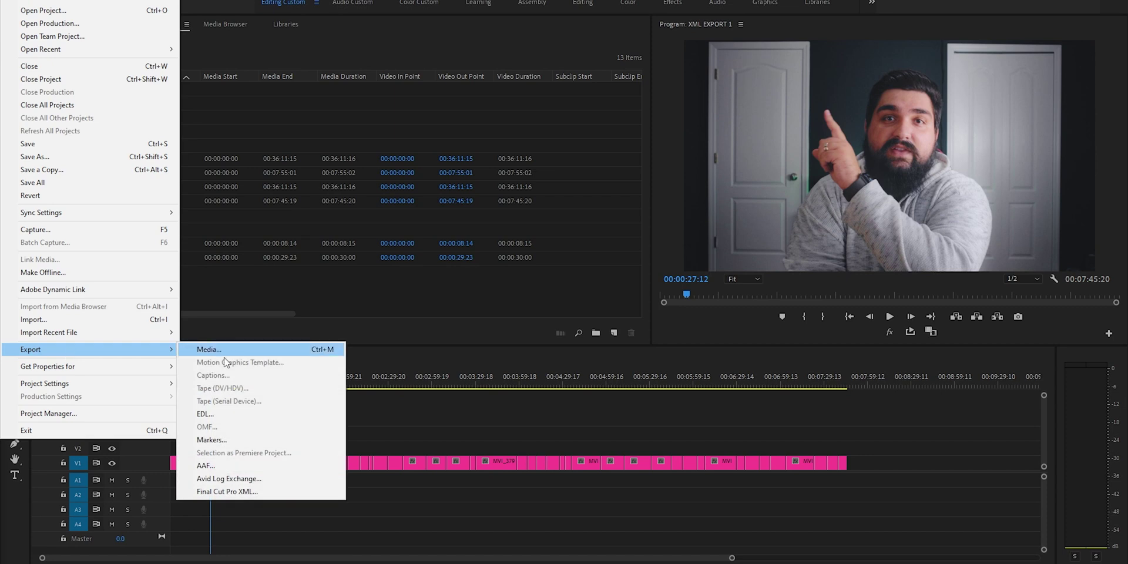
{"action": "left_click", "coordinate": [249, 493]}
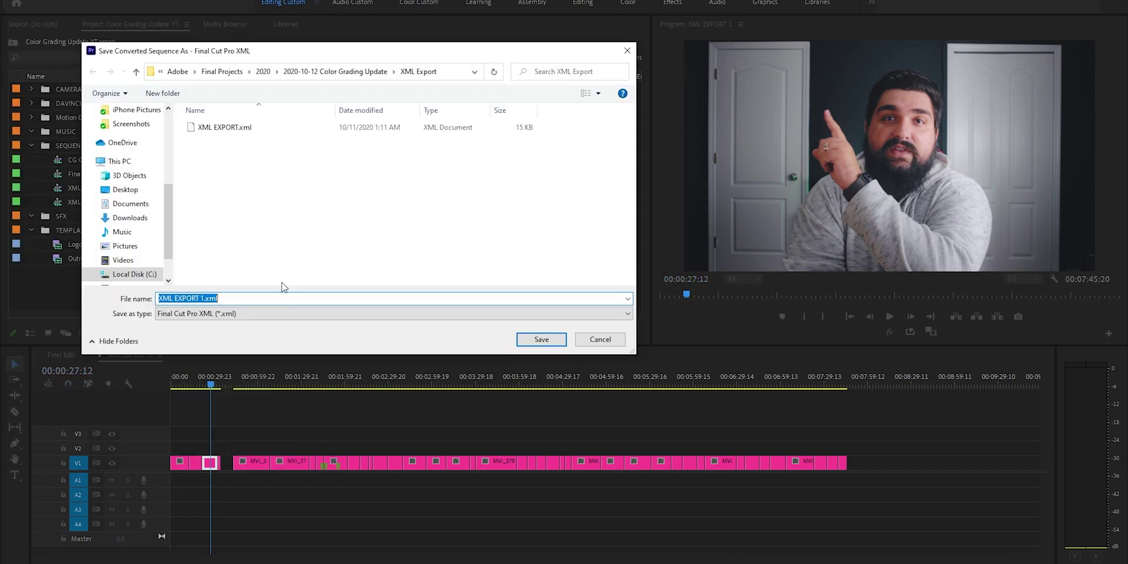
{"action": "left_click", "coordinate": [301, 73]}
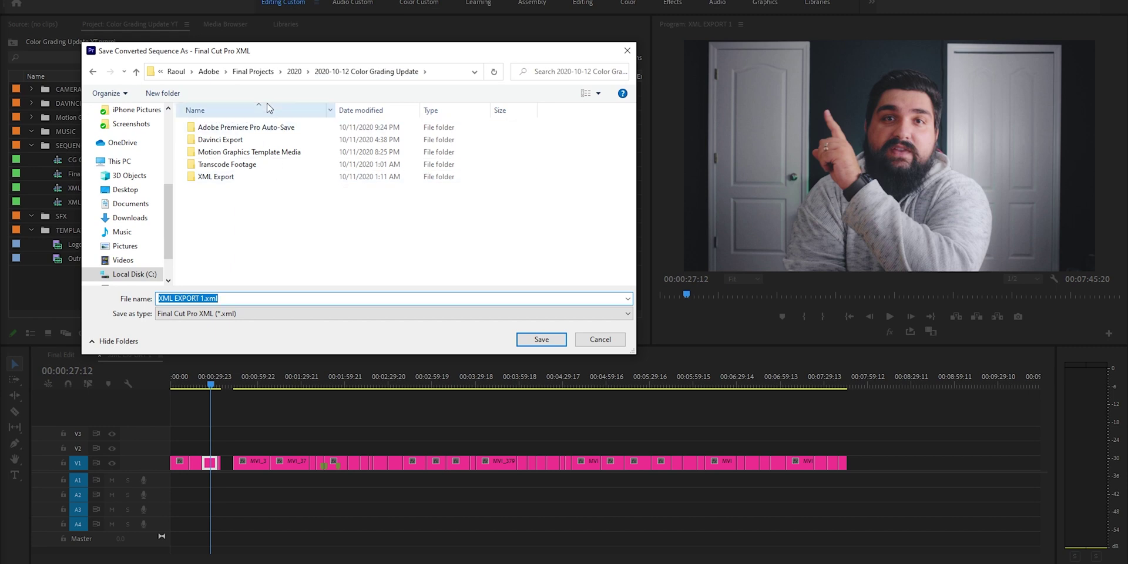
{"action": "left_click", "coordinate": [163, 93]}
{"action": "type", "text": "XML EXPORT 1"}
{"action": "key", "text": "Return"}
{"action": "key", "text": "Return"}
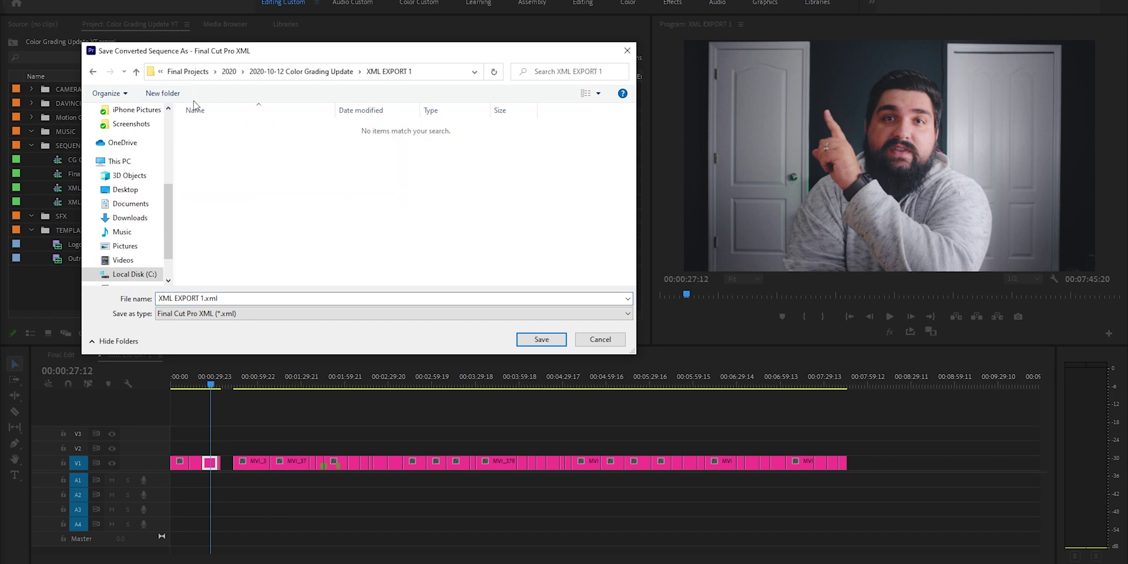
{"action": "left_click", "coordinate": [540, 340]}
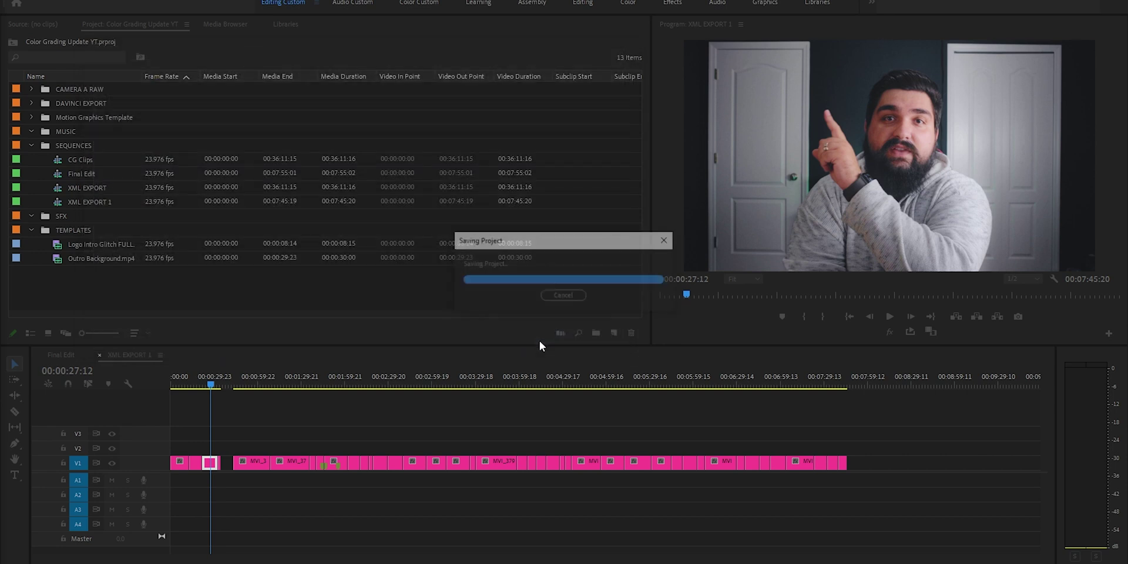
{"action": "left_click", "coordinate": [13, 2]}
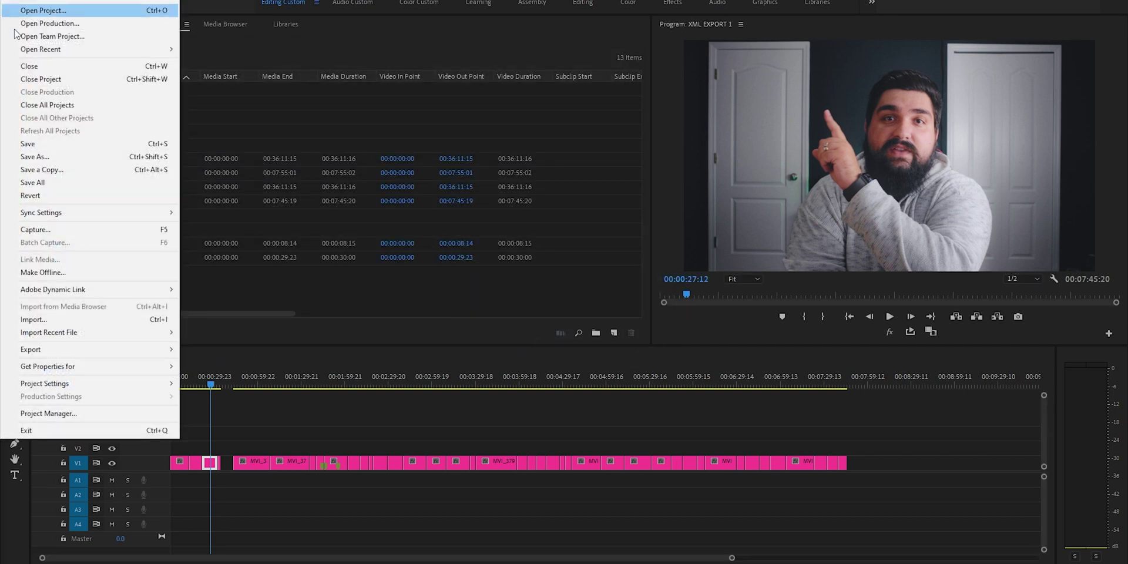
Step: In the EDL export settings, set Audio 1 through Audio 4 tracks to None
{"action": "mouse_move", "coordinate": [63, 352]}
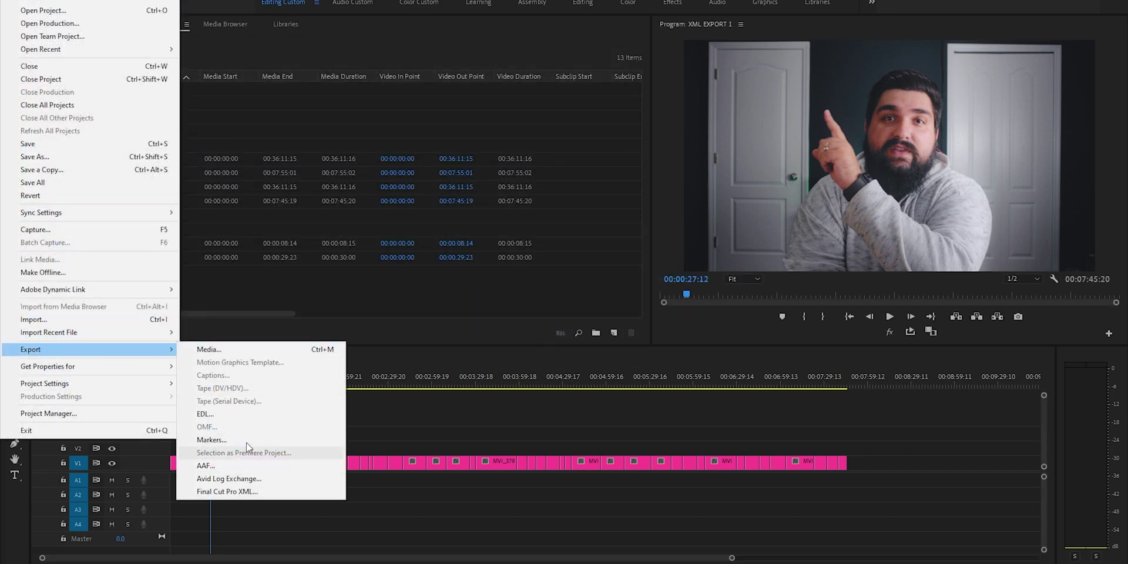
{"action": "left_click", "coordinate": [218, 417]}
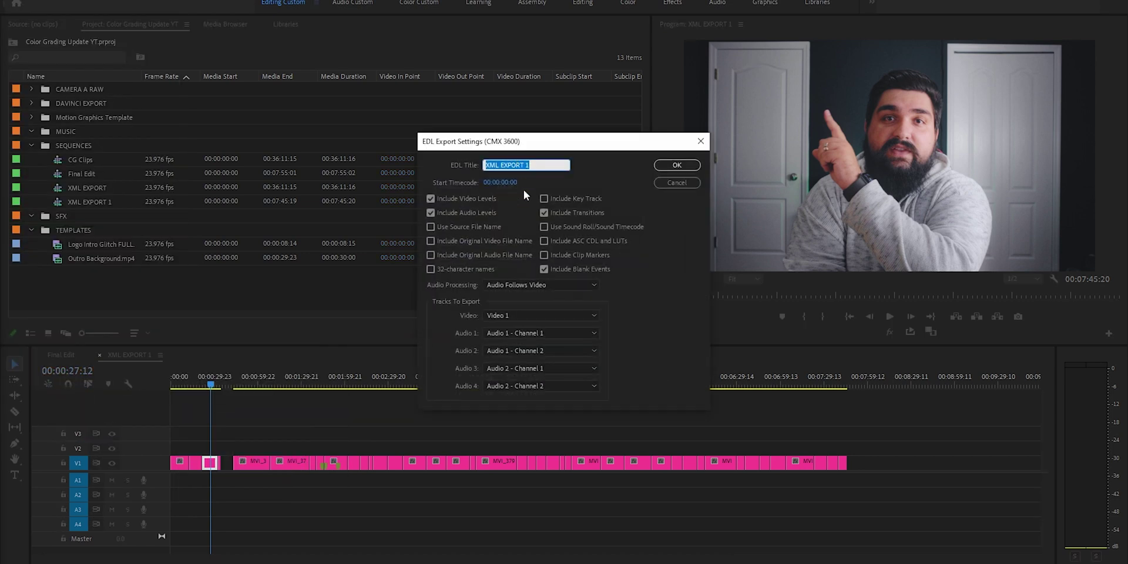
{"action": "left_click", "coordinate": [528, 333]}
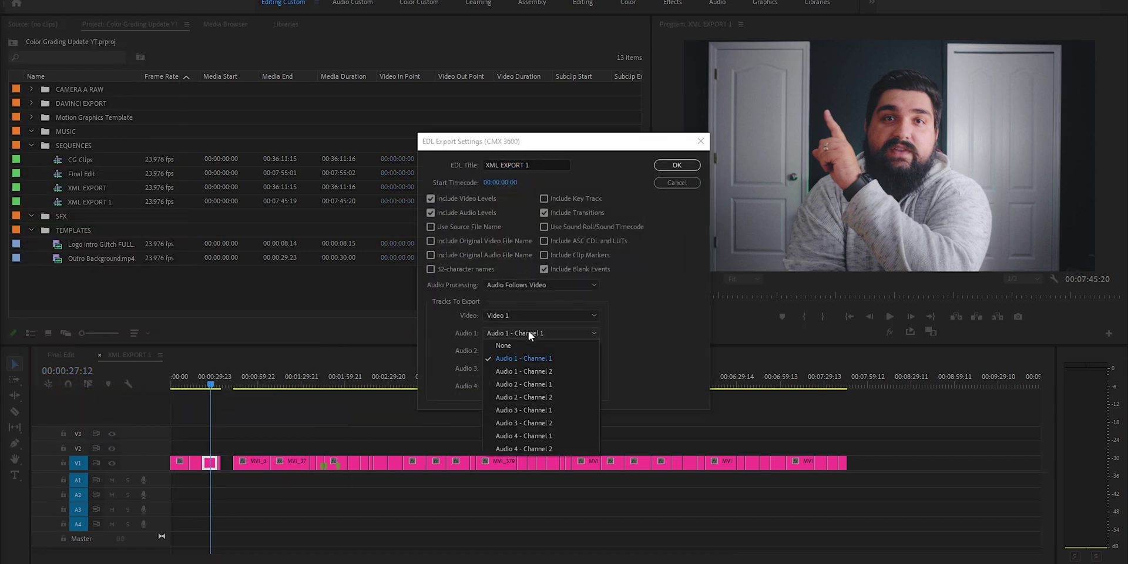
{"action": "left_click", "coordinate": [508, 347]}
{"action": "left_click", "coordinate": [510, 352]}
{"action": "left_click", "coordinate": [511, 363]}
{"action": "left_click", "coordinate": [513, 370]}
{"action": "left_click", "coordinate": [512, 380]}
{"action": "left_click", "coordinate": [512, 386]}
{"action": "left_click", "coordinate": [514, 399]}
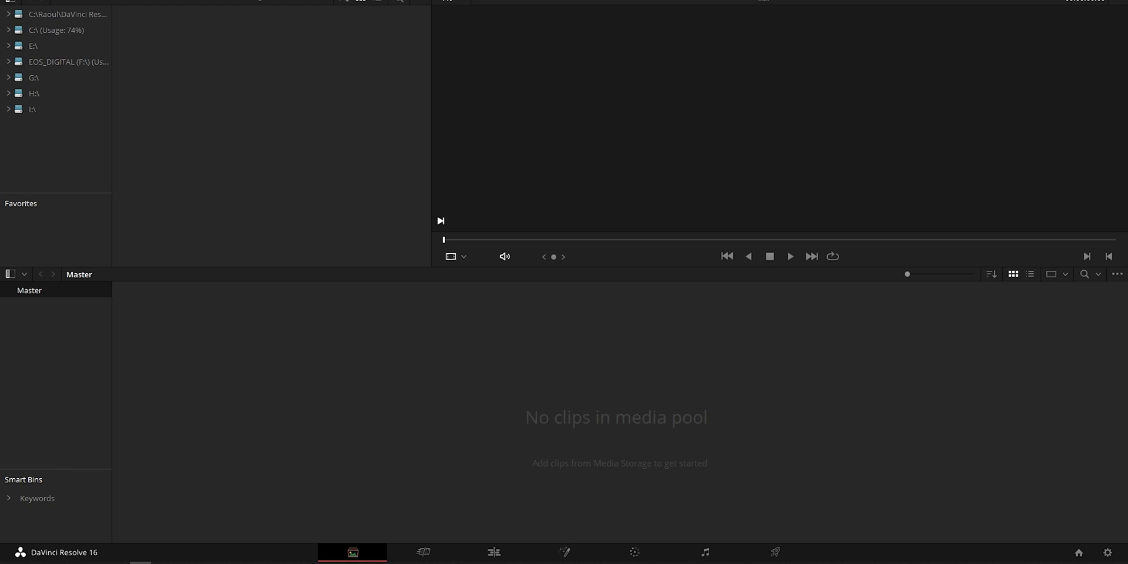
Step: Import XML EXPORT 1.xml from the XML EXPORT 1 folder and accept the Load XML settings
{"action": "left_click", "coordinate": [87, 1]}
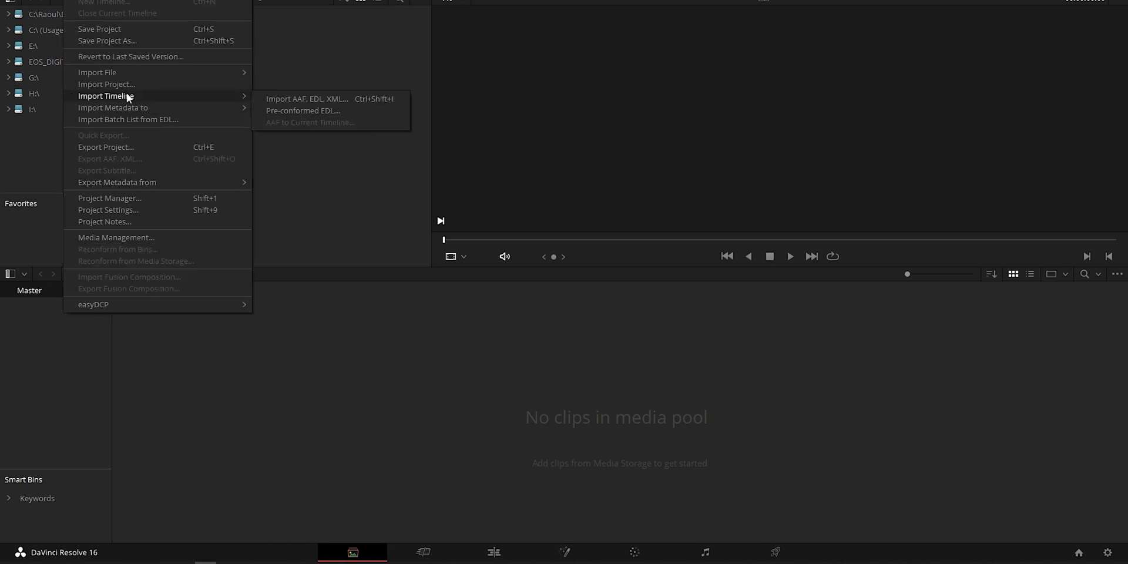
{"action": "left_click", "coordinate": [336, 99]}
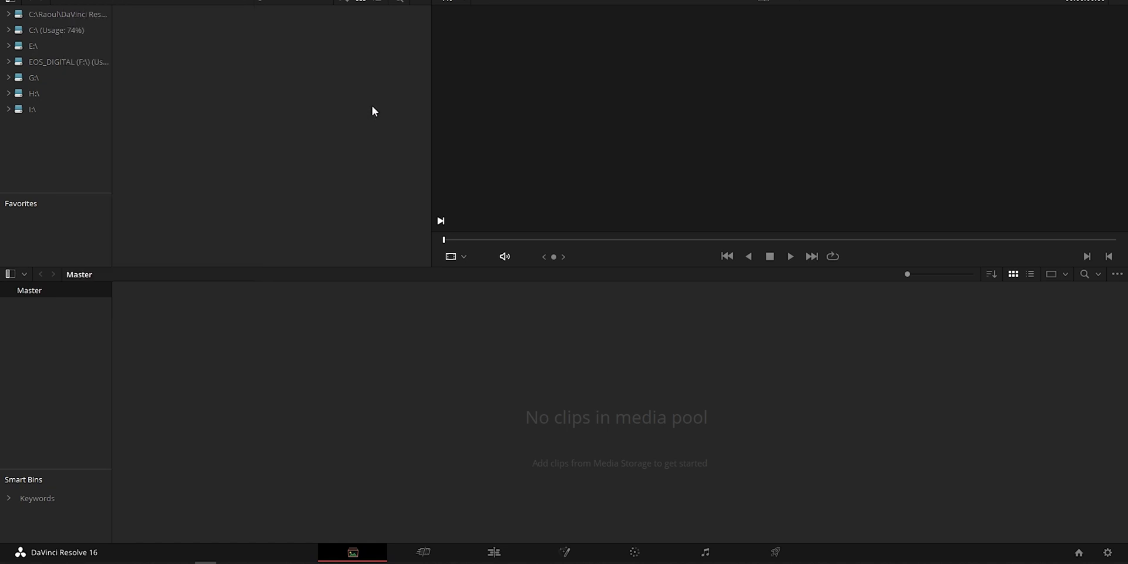
{"action": "left_click", "coordinate": [445, 26]}
{"action": "double_click", "coordinate": [325, 141]}
{"action": "left_click", "coordinate": [315, 79]}
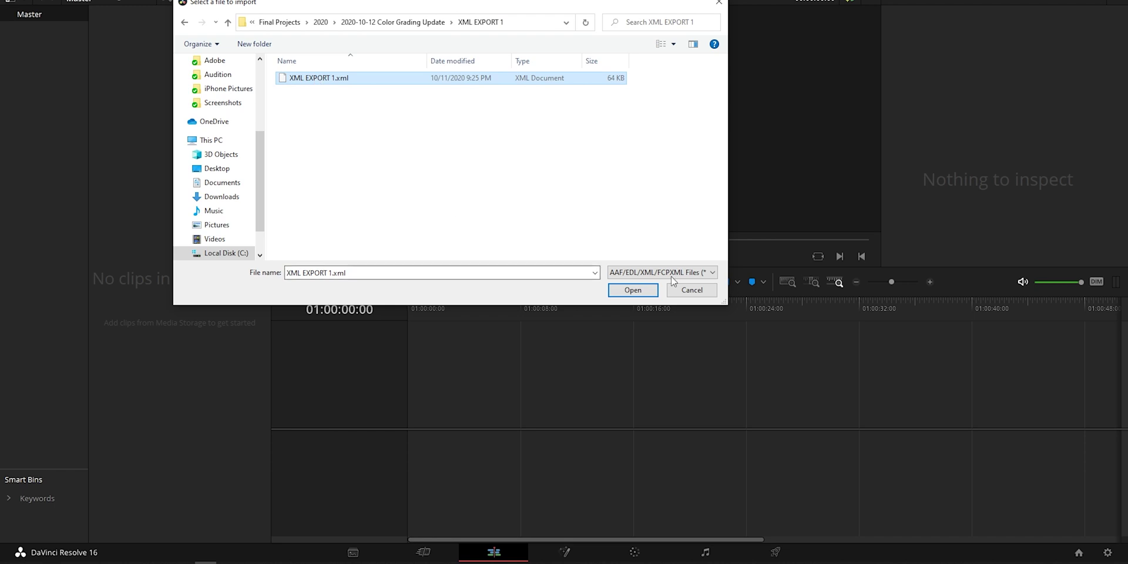
{"action": "left_click", "coordinate": [633, 291]}
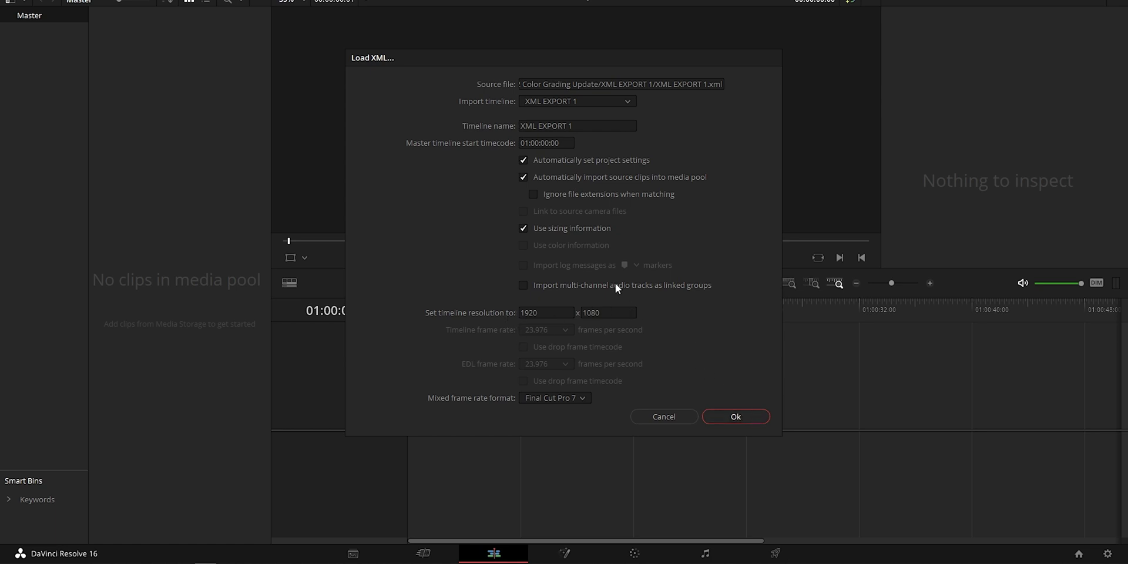
{"action": "key", "text": "Return"}
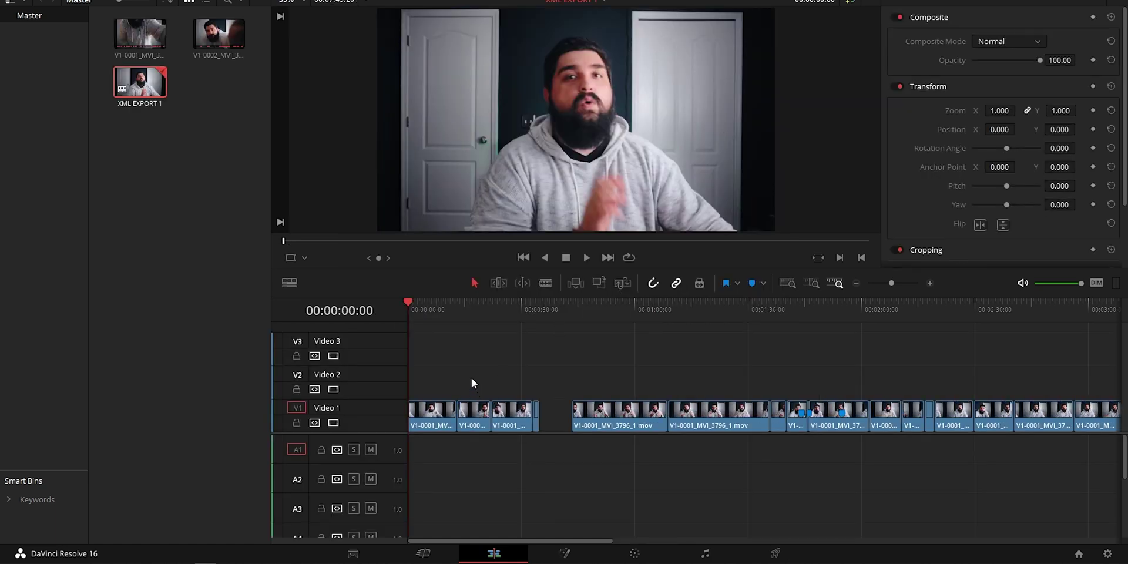
Step: Scrub through the imported timeline and zoom out to see all of it
{"action": "left_click_drag", "start_coordinate": [439, 304], "coordinate": [1065, 349]}
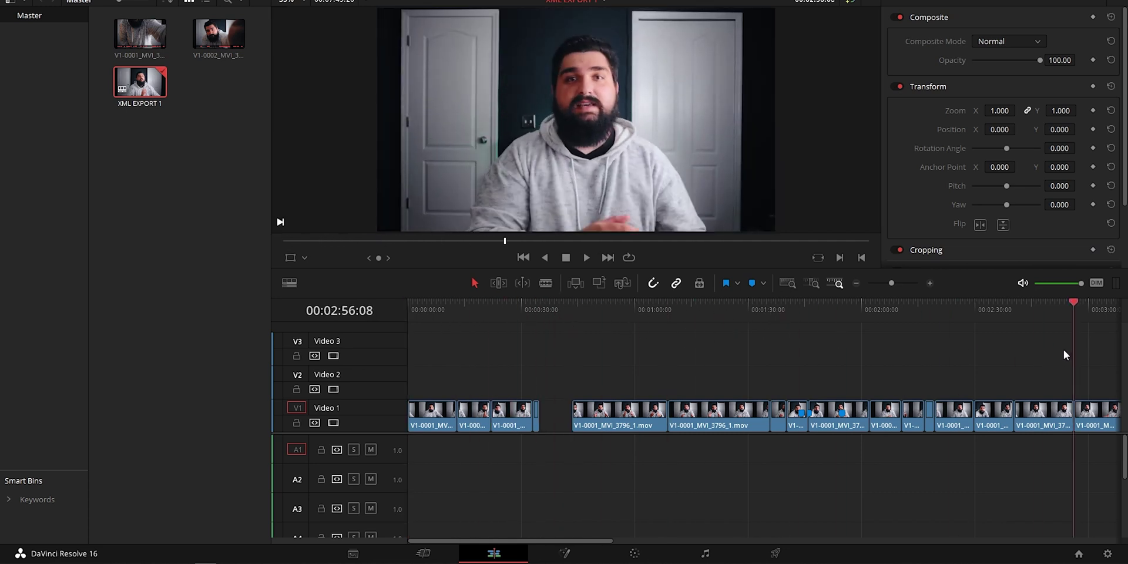
{"action": "left_click", "coordinate": [858, 283]}
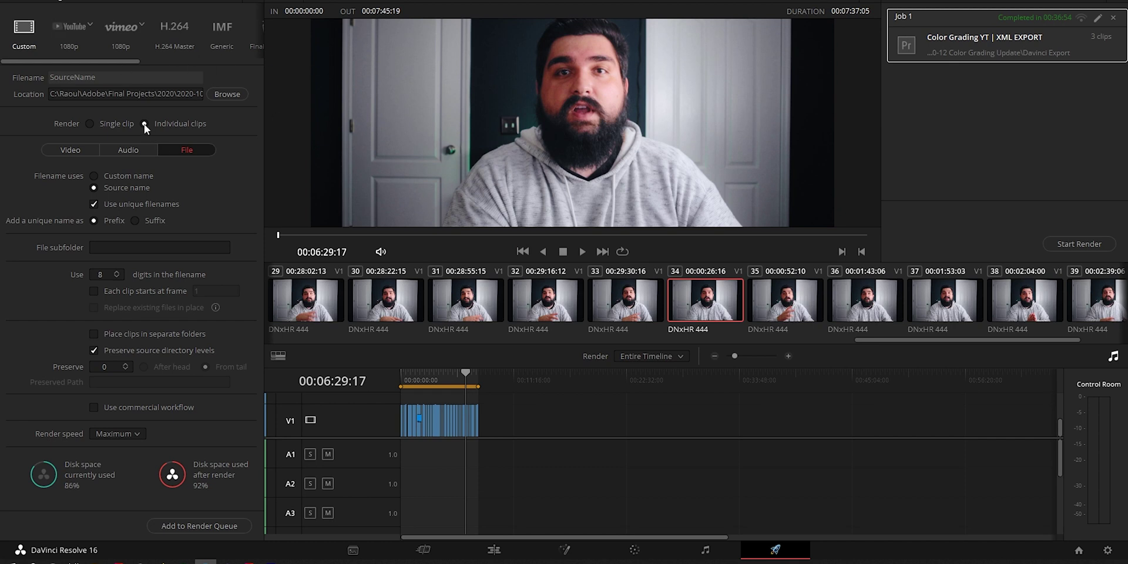
Step: Choose the Premiere XML render preset with output to a new 'DAVINCI EXPORT 1' folder
{"action": "scroll", "coordinate": [136, 62], "scroll_direction": "right", "scroll_amount": 2}
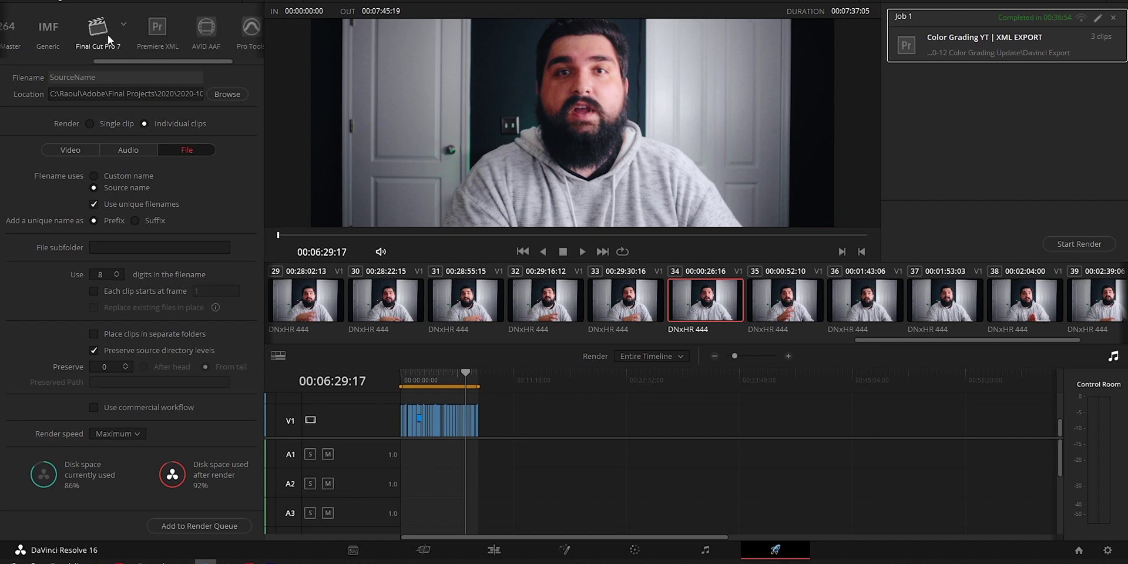
{"action": "left_click", "coordinate": [172, 45]}
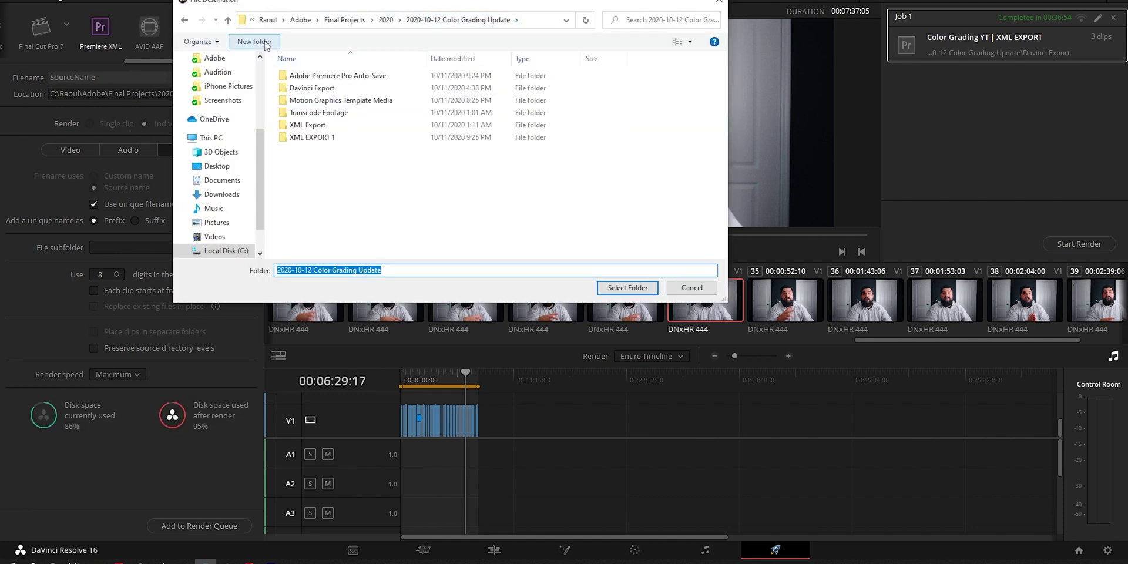
{"action": "left_click", "coordinate": [267, 45]}
{"action": "type", "text": "DAVINCI EXPORT 1"}
{"action": "key", "text": "Return"}
{"action": "key", "text": "Return"}
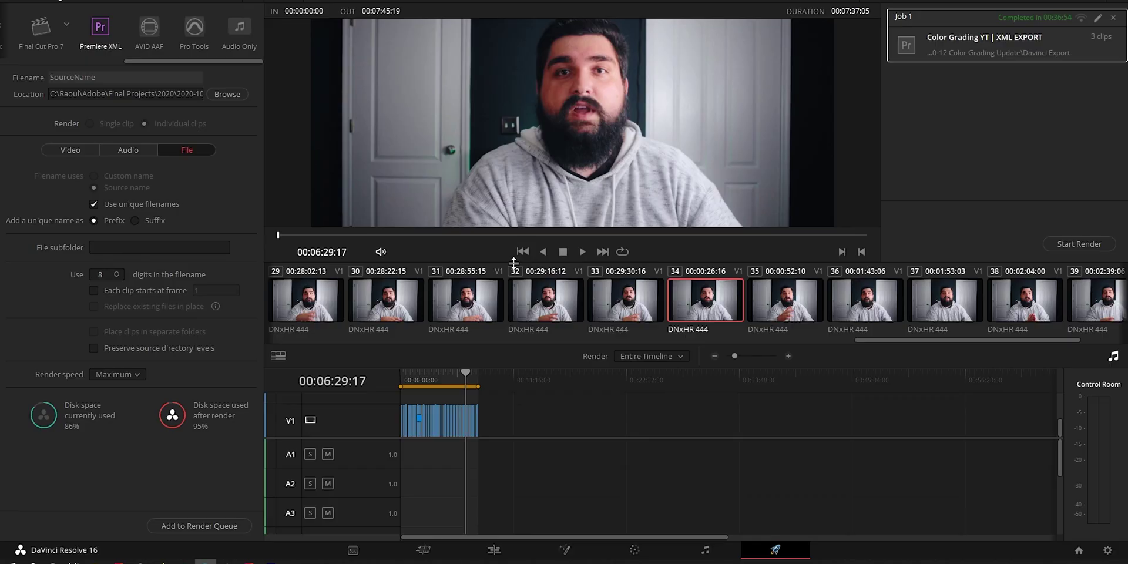
Step: Set the video render to QuickTime, DNxHR codec, DNxHR 444 10-bit
{"action": "left_click", "coordinate": [83, 149]}
{"action": "left_click", "coordinate": [183, 198]}
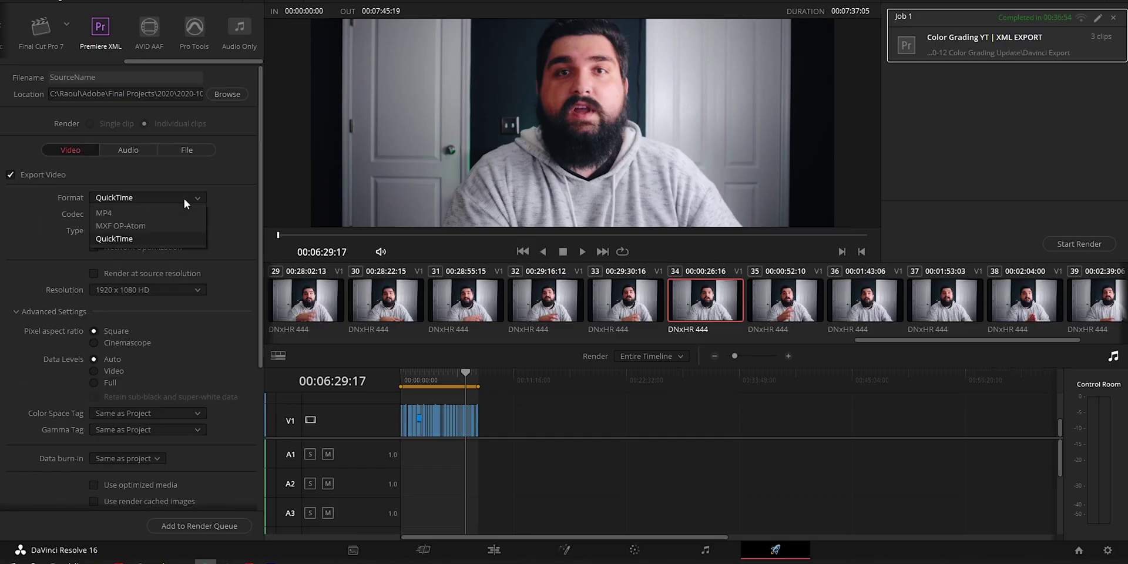
{"action": "left_click", "coordinate": [164, 196]}
{"action": "left_click", "coordinate": [153, 213]}
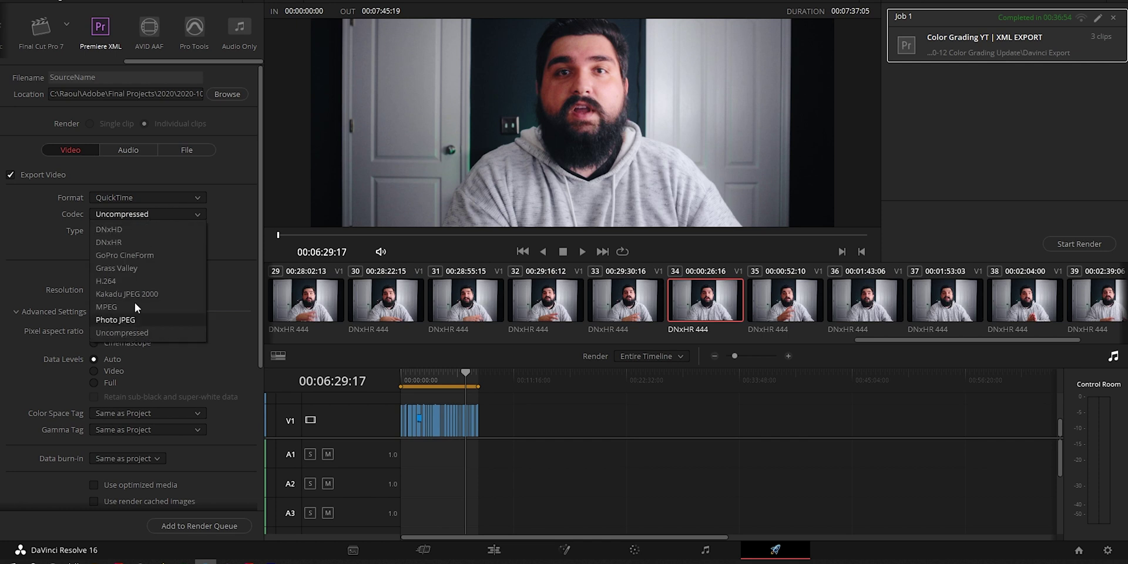
{"action": "left_click", "coordinate": [119, 243]}
{"action": "left_click", "coordinate": [128, 231]}
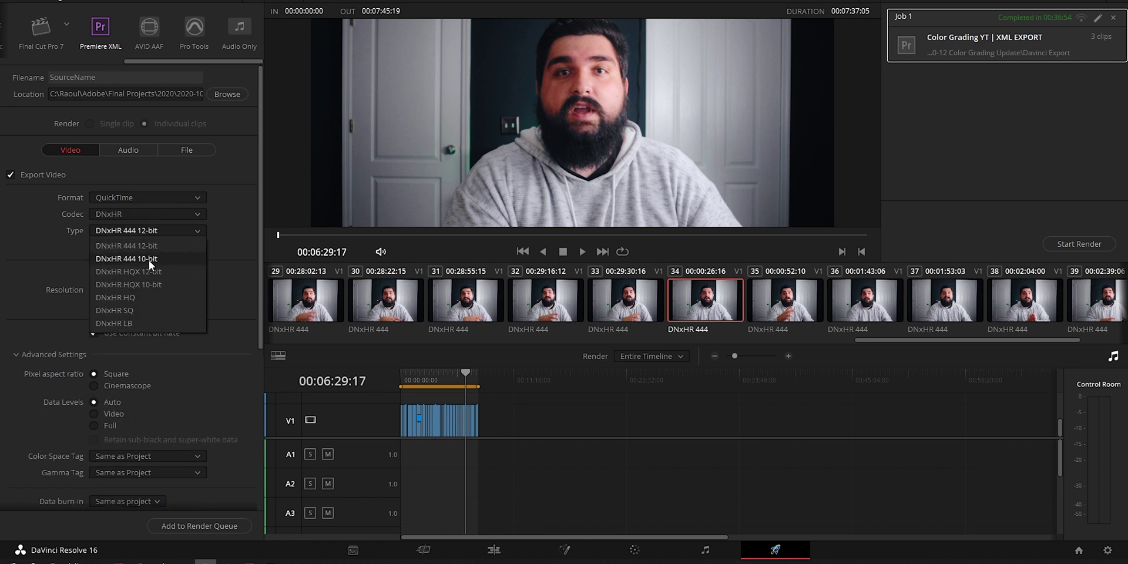
{"action": "left_click", "coordinate": [140, 259]}
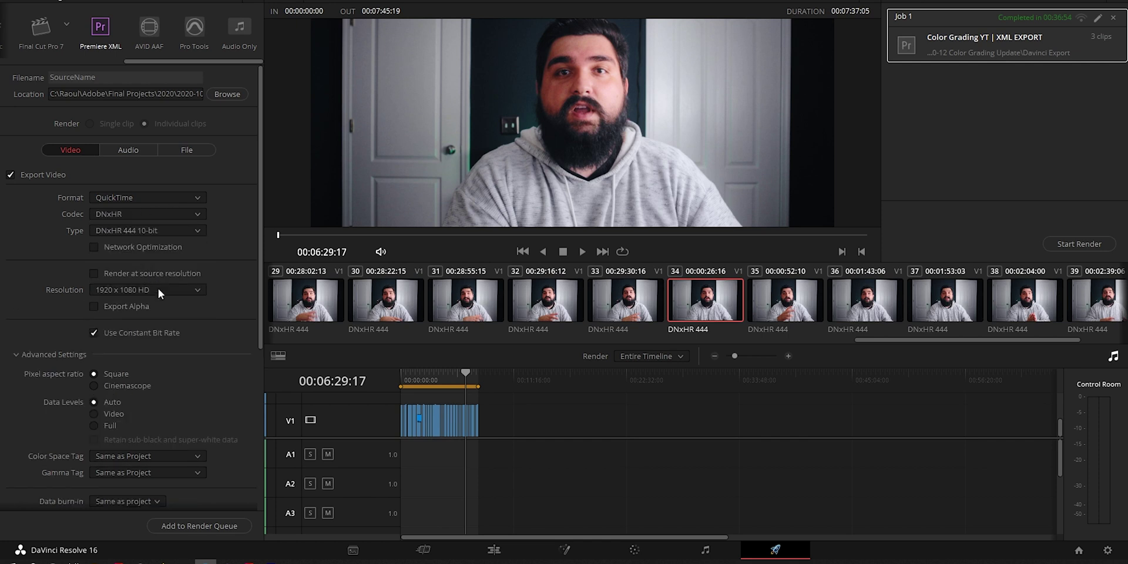
Step: Turn off audio export and switch the video format to MP4
{"action": "left_click", "coordinate": [136, 148]}
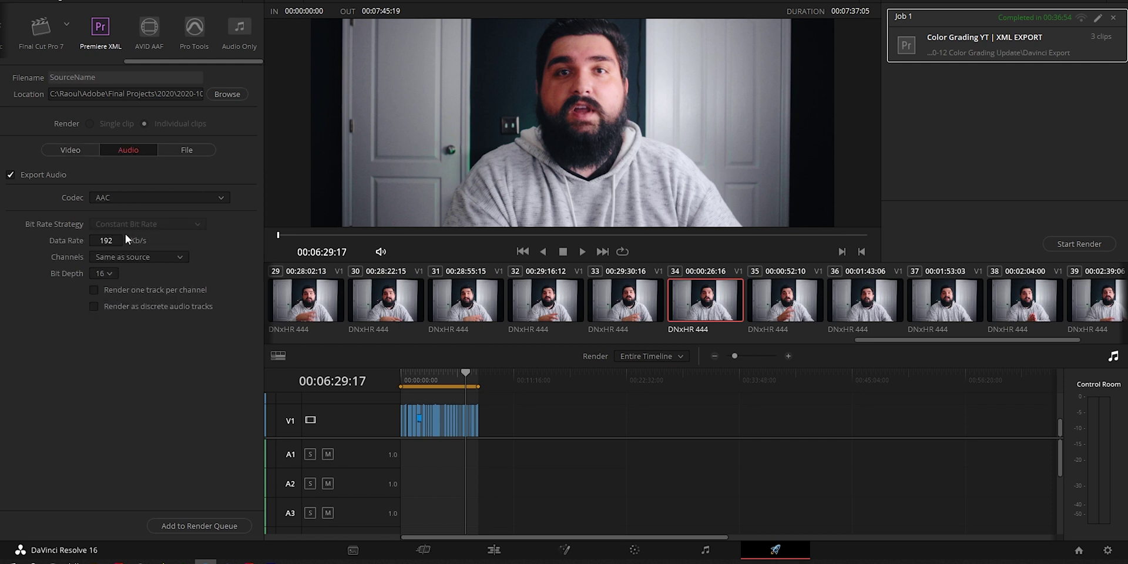
{"action": "left_click", "coordinate": [33, 174]}
{"action": "left_click", "coordinate": [191, 150]}
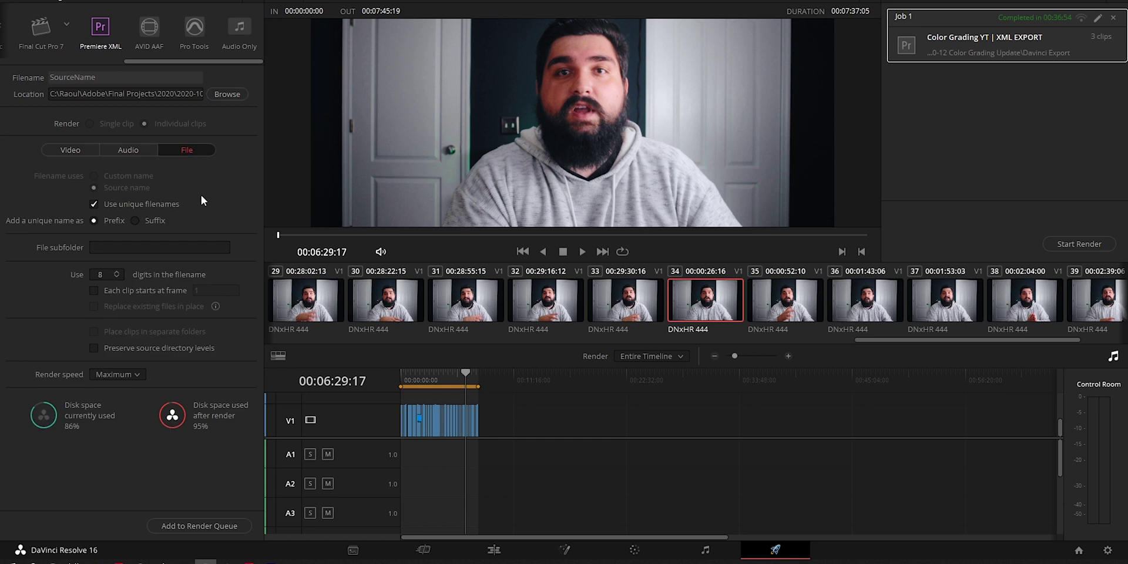
{"action": "left_click", "coordinate": [699, 551]}
{"action": "left_click", "coordinate": [775, 549]}
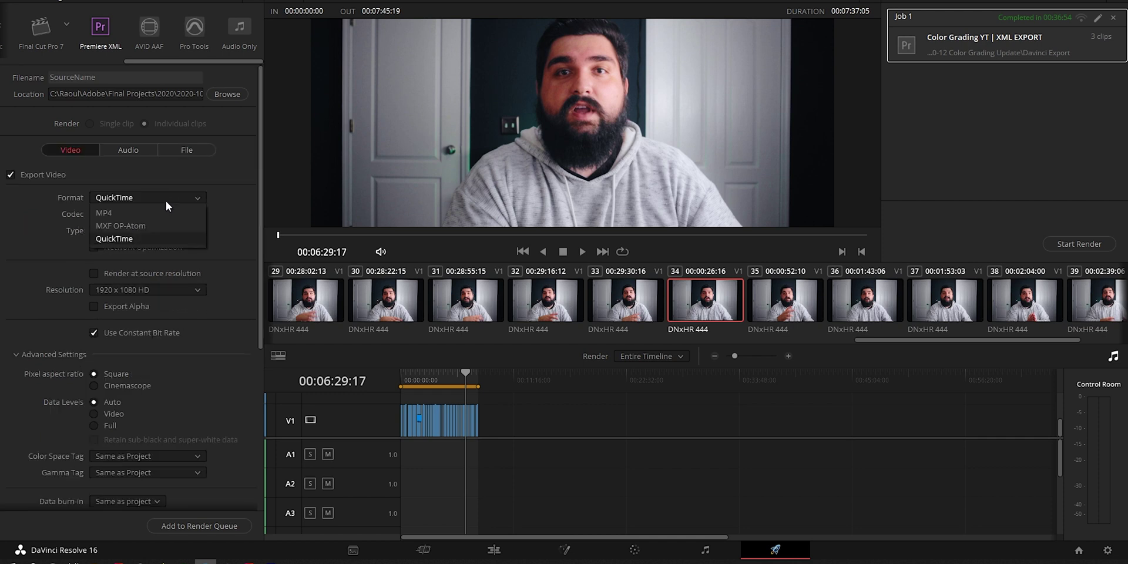
{"action": "left_click", "coordinate": [112, 213]}
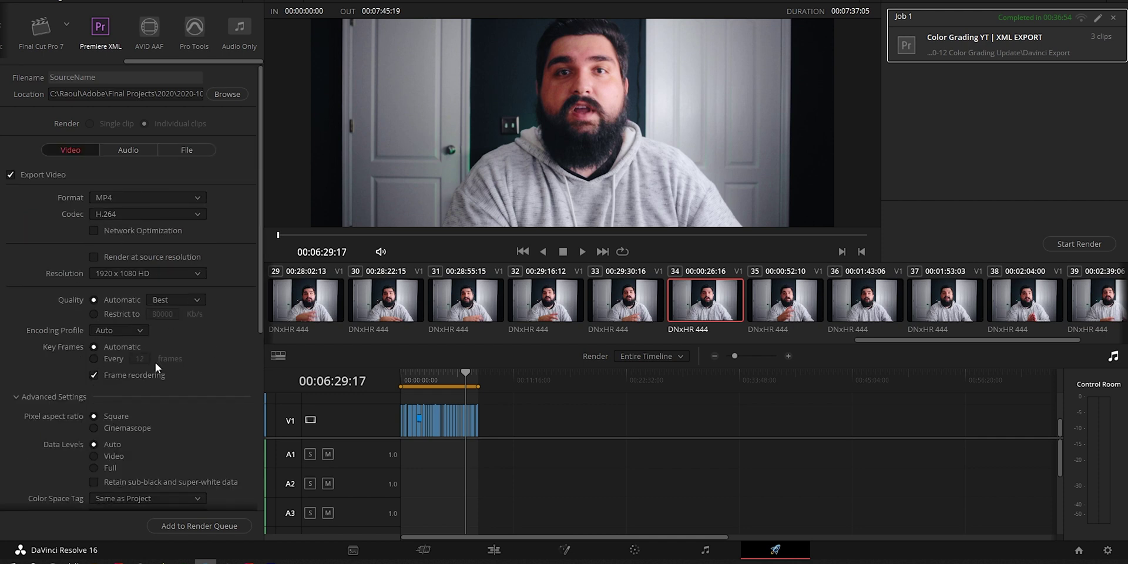
{"action": "scroll", "coordinate": [155, 362], "scroll_direction": "down", "scroll_amount": 6}
{"action": "scroll", "coordinate": [144, 463], "scroll_direction": "up", "scroll_amount": 8}
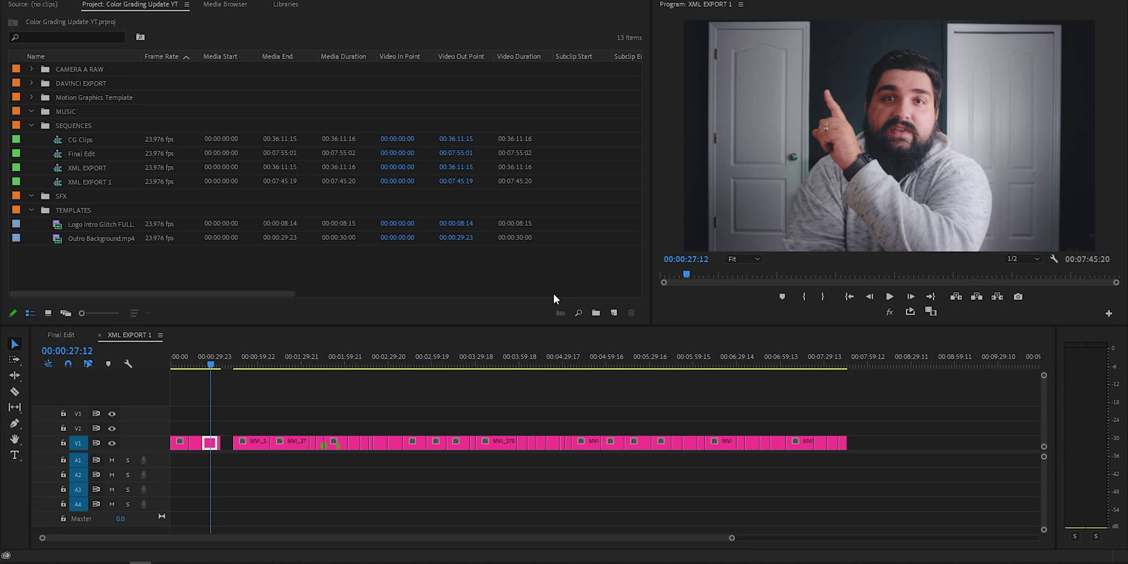
Step: Create a DAVINCI EXPORT 1 bin and import the Resolve XML EXPORT file into it
{"action": "left_click", "coordinate": [596, 313]}
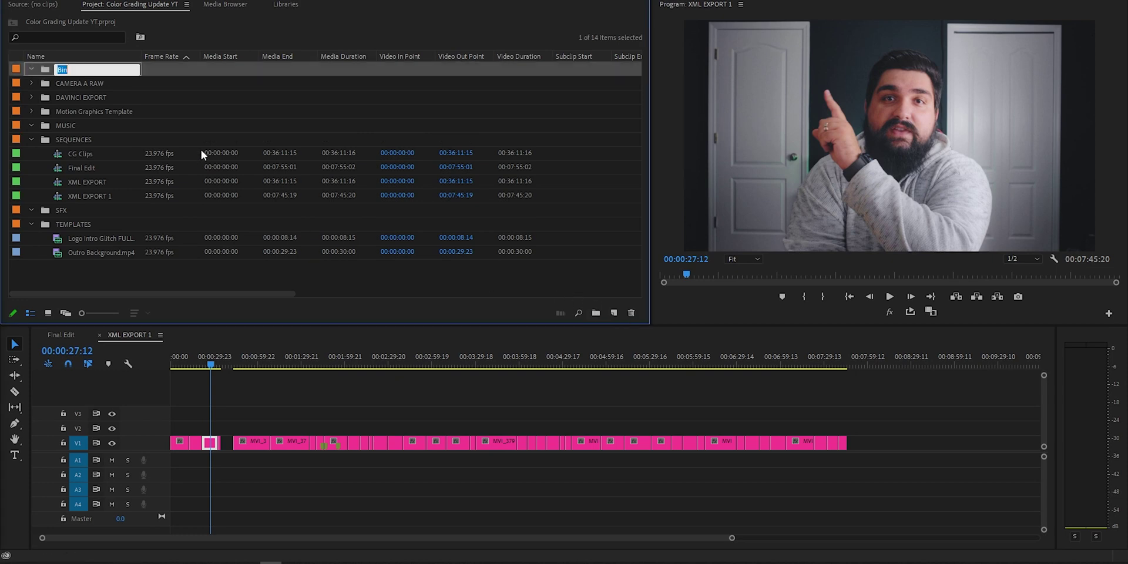
{"action": "type", "text": "DAVINCI EXPORT"}
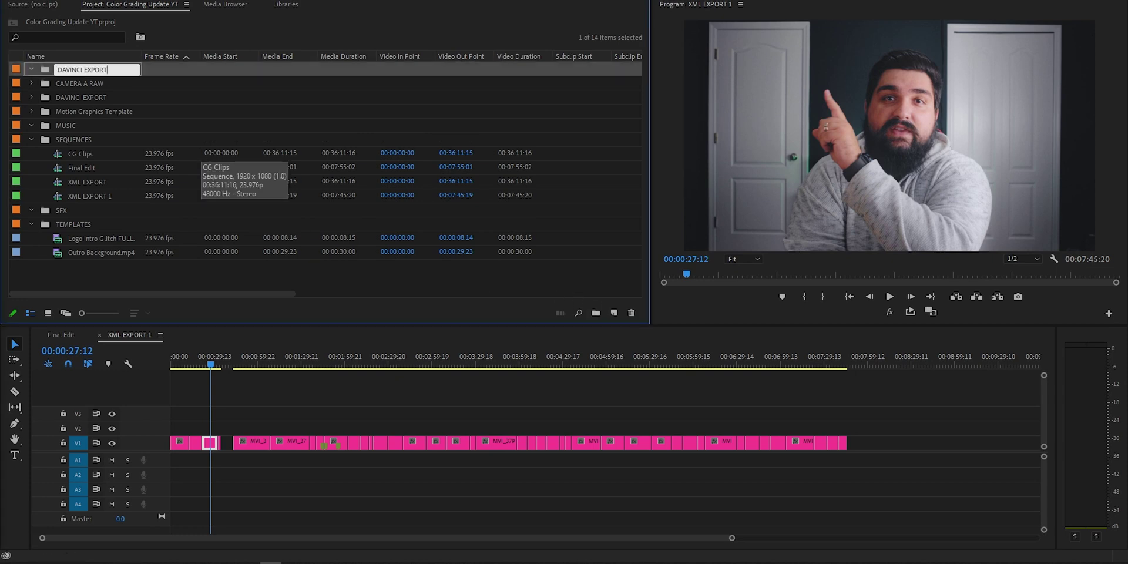
{"action": "key", "text": "Tab"}
{"action": "left_click", "coordinate": [70, 72]}
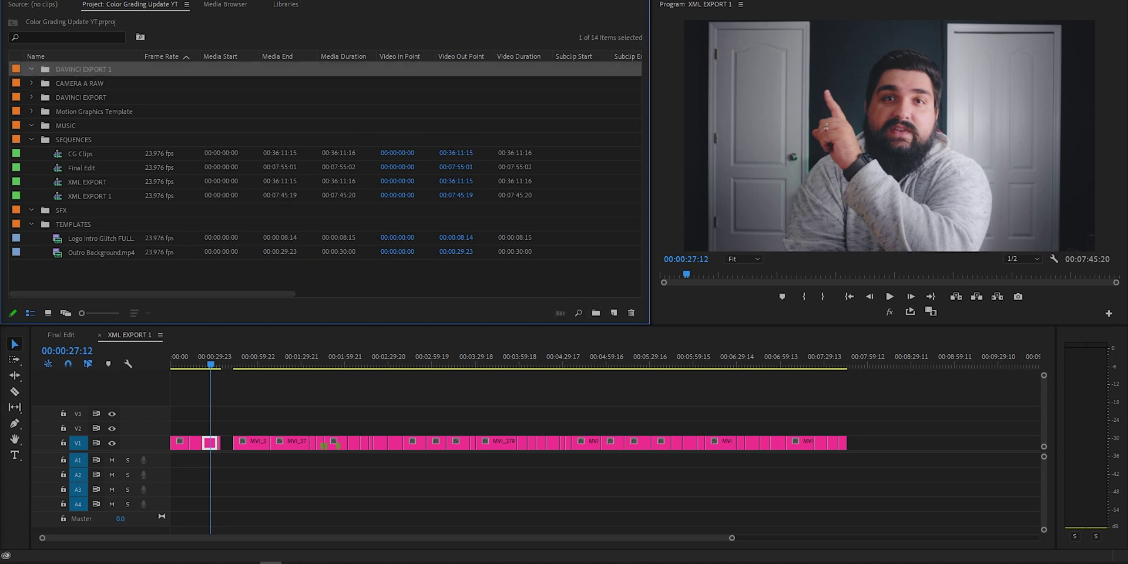
{"action": "key", "text": "alt+f"}
{"action": "left_click", "coordinate": [104, 303]}
{"action": "left_click", "coordinate": [317, 53]}
{"action": "double_click", "coordinate": [217, 125]}
{"action": "scroll", "coordinate": [270, 206], "scroll_direction": "down", "scroll_amount": 2}
{"action": "scroll", "coordinate": [270, 206], "scroll_direction": "down", "scroll_amount": 2}
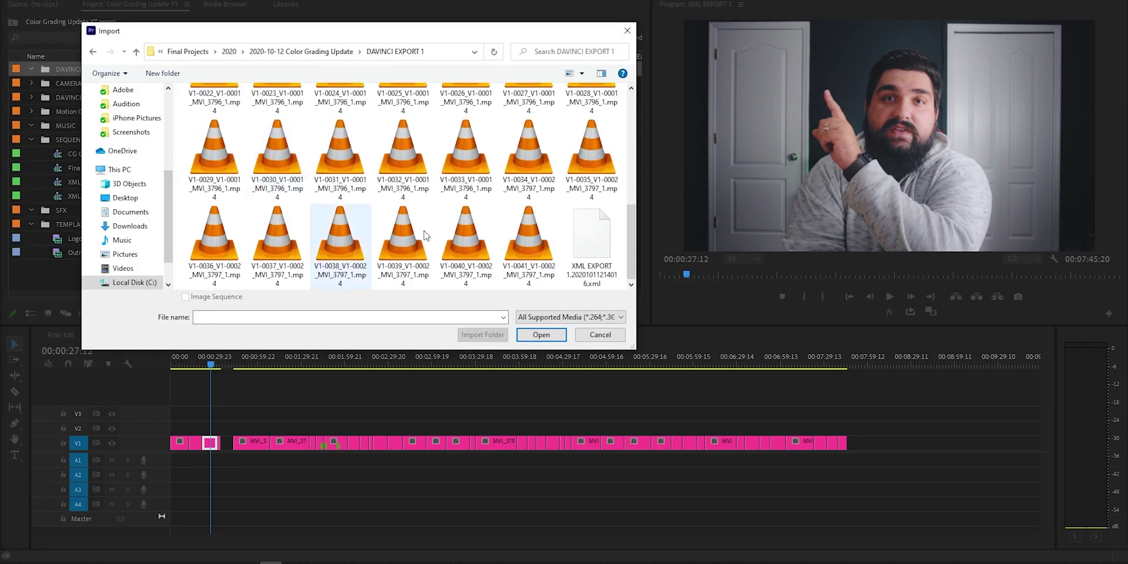
{"action": "left_click", "coordinate": [598, 239]}
{"action": "left_click", "coordinate": [537, 336]}
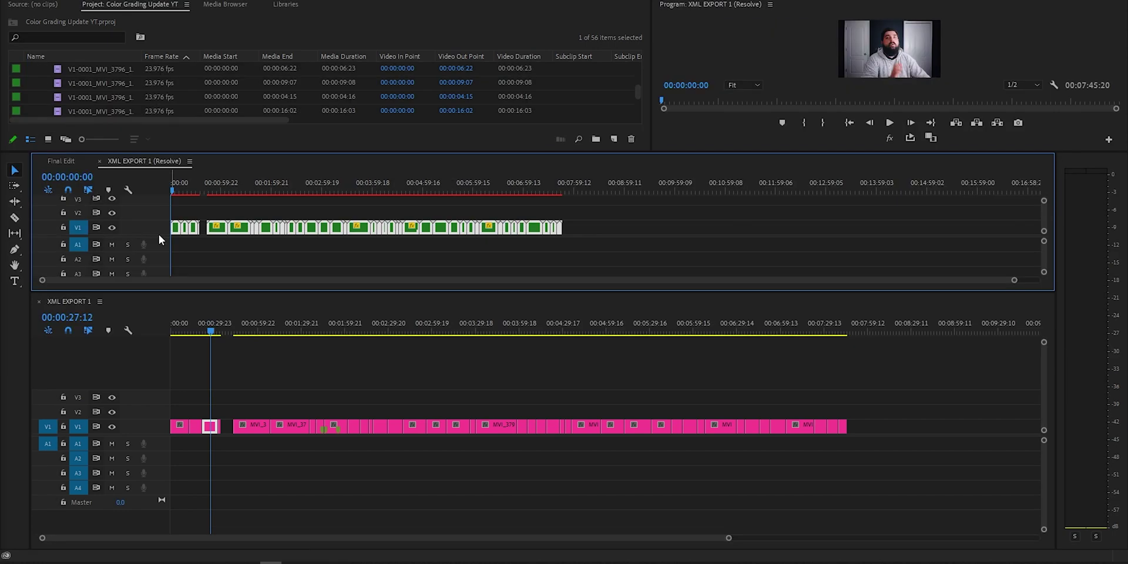
Step: Drag the Final Edit V3/A3 titles and graphics onto the XML EXPORT 1 (Resolve) timeline
{"action": "left_click", "coordinate": [177, 331]}
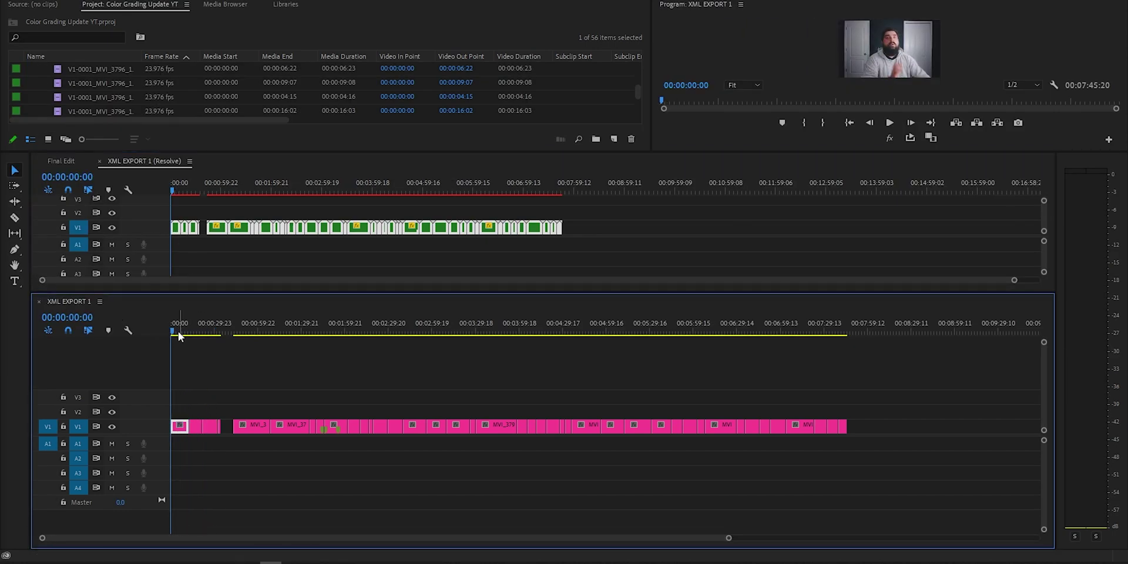
{"action": "key", "text": "End"}
{"action": "key", "text": "Home"}
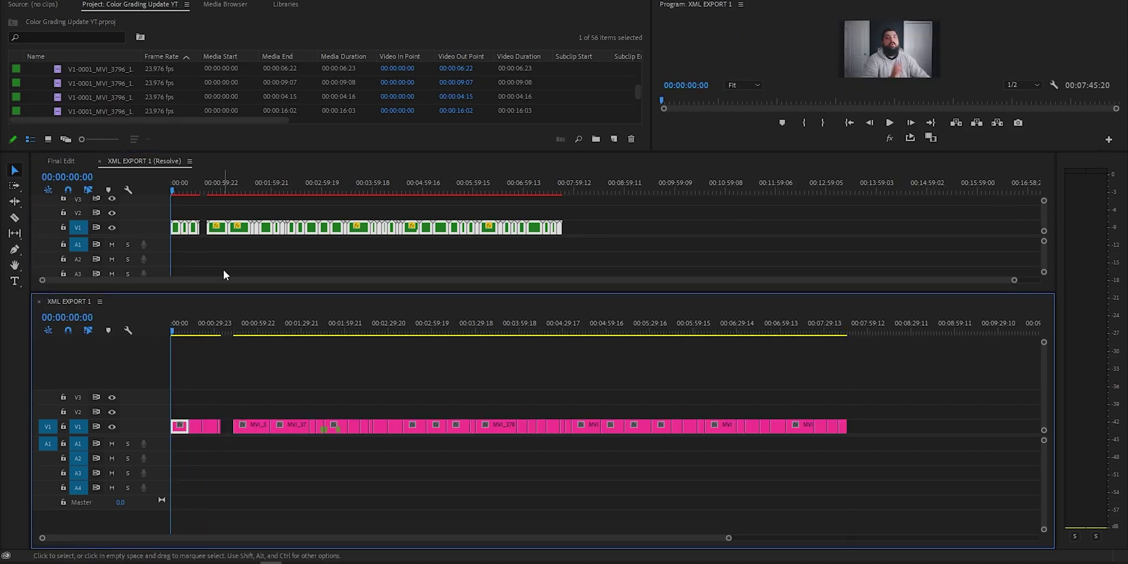
{"action": "left_click_drag", "start_coordinate": [553, 232], "coordinate": [461, 346]}
{"action": "left_click", "coordinate": [270, 331]}
{"action": "key", "text": "space"}
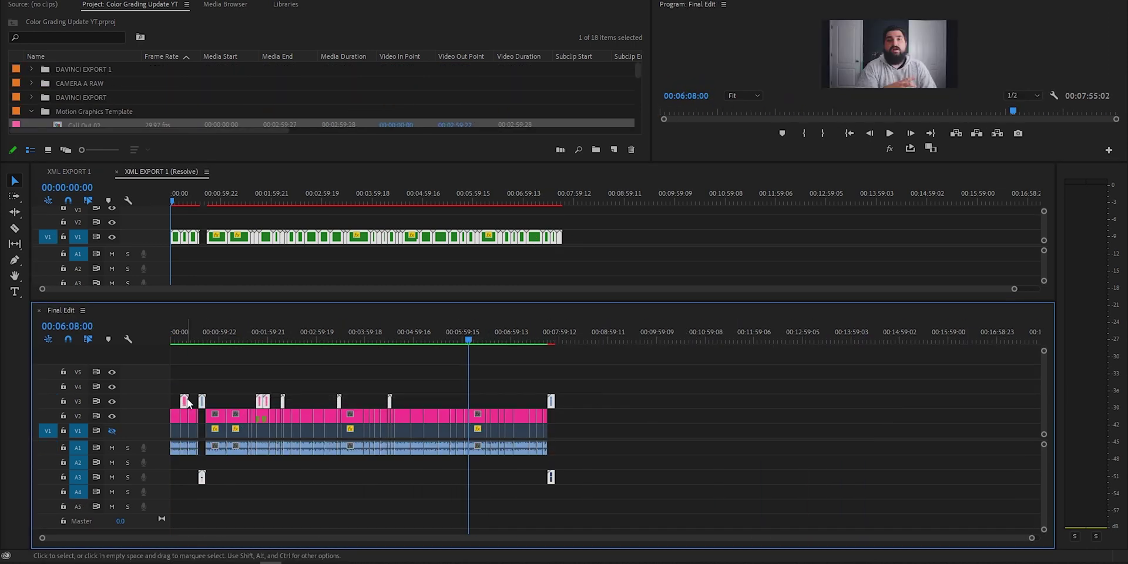
{"action": "left_click_drag", "start_coordinate": [187, 406], "coordinate": [188, 225]}
{"action": "key", "text": "="}
{"action": "key", "text": "="}
{"action": "key", "text": "="}
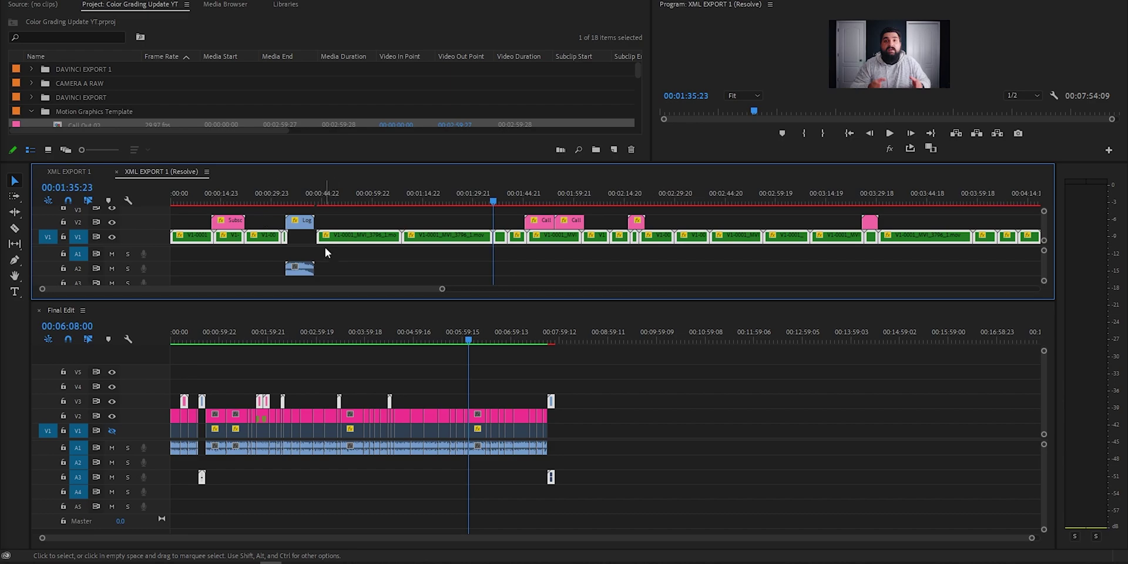